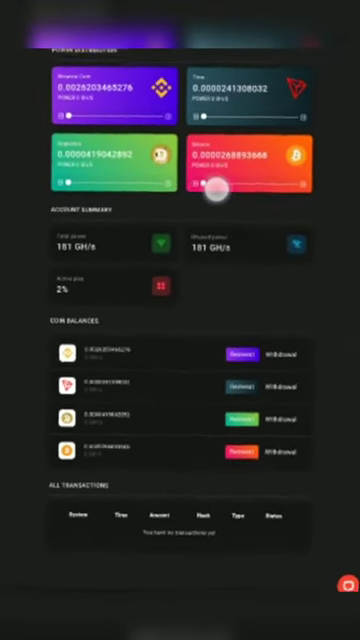
# Max out and reset the Bitcoin slider, then give Binance Coin part of the hash power
pyautogui.moveTo(216, 188); pyautogui.dragTo(300, 186)
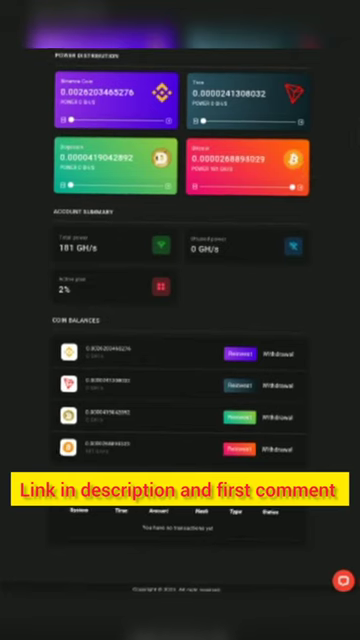
pyautogui.moveTo(300, 186); pyautogui.dragTo(200, 186)
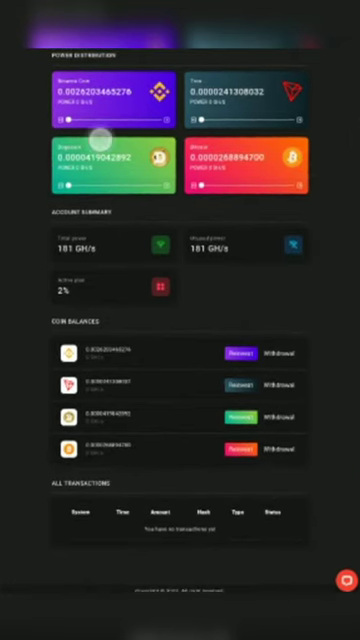
pyautogui.moveTo(70, 121); pyautogui.dragTo(95, 121)
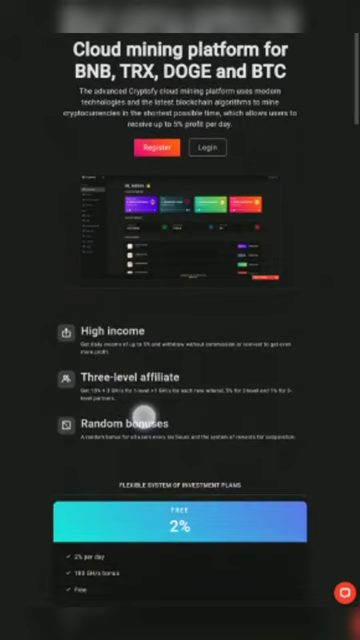
# Bring up the Register sign-up dialog from the Cryptofy landing page
pyautogui.click(155, 146)
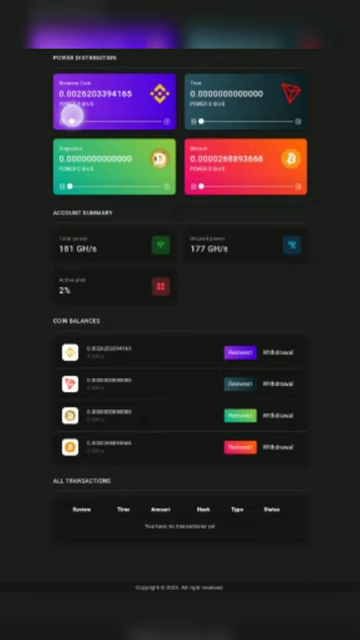
# Distribute the 181 GH/s across the Binance Coin, Tron and Dogecoin sliders
pyautogui.moveTo(70, 120)
pyautogui.mouseDown()
pyautogui.moveTo(158, 121)
pyautogui.moveTo(70, 121)
pyautogui.mouseUp()
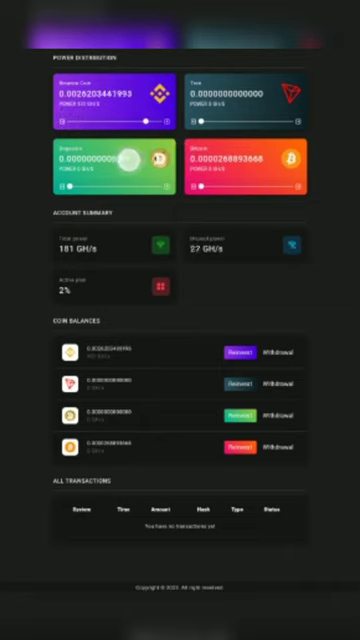
pyautogui.moveTo(200, 121)
pyautogui.mouseDown()
pyautogui.moveTo(290, 121)
pyautogui.moveTo(200, 121)
pyautogui.mouseUp()
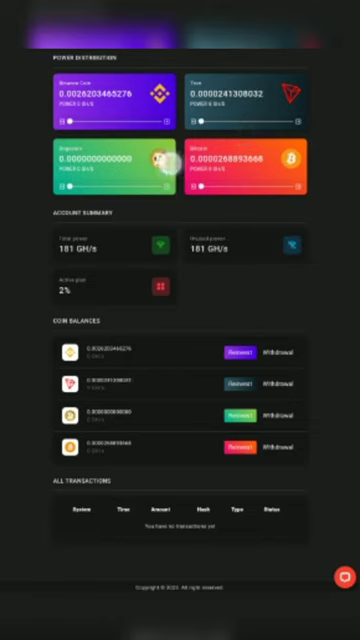
pyautogui.moveTo(70, 186); pyautogui.dragTo(158, 186)
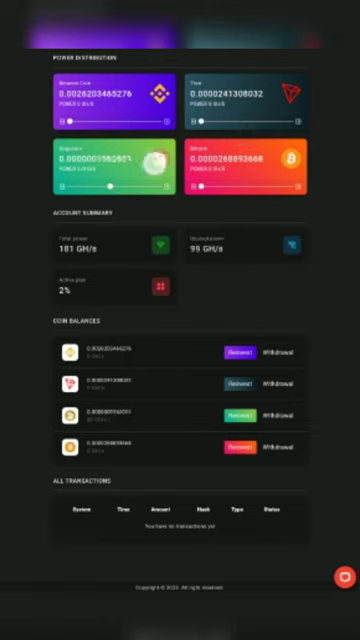
pyautogui.scroll(2, 180, 300)
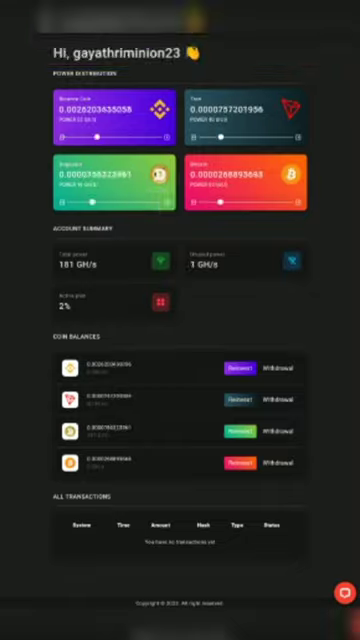
# Go to the Bonuses page through the site's side navigation menu
pyautogui.click(22, 8)
pyautogui.click(35, 121)
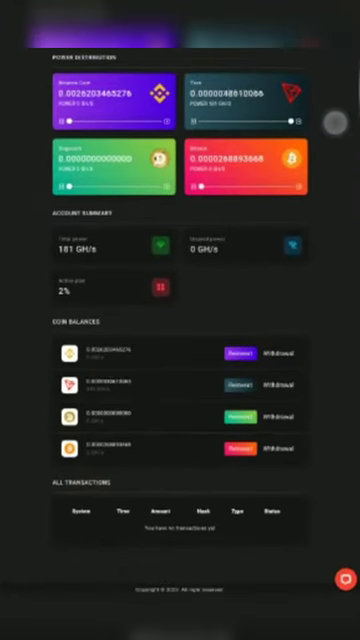
# Clear Tron, Dogecoin and Bitcoin power, then give Binance Coin some and Tron a little
pyautogui.moveTo(296, 122); pyautogui.dragTo(205, 150)
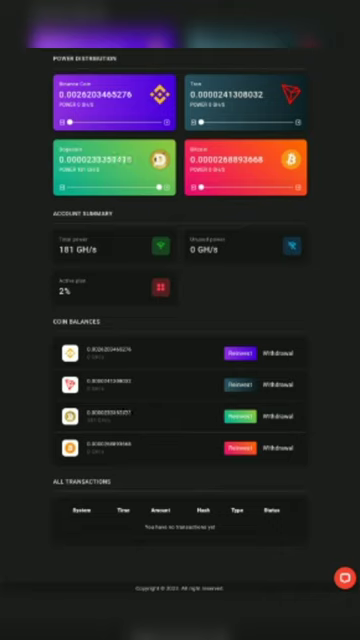
pyautogui.moveTo(158, 188); pyautogui.dragTo(58, 209)
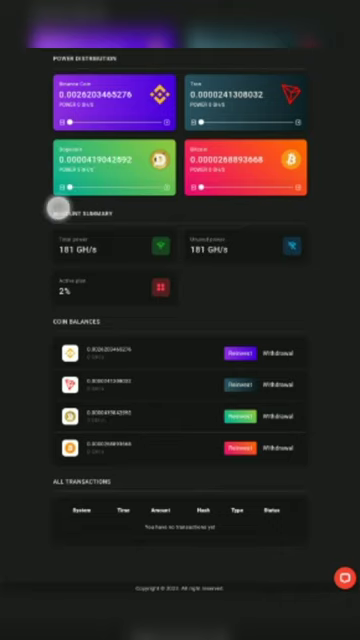
pyautogui.moveTo(199, 187); pyautogui.dragTo(297, 187)
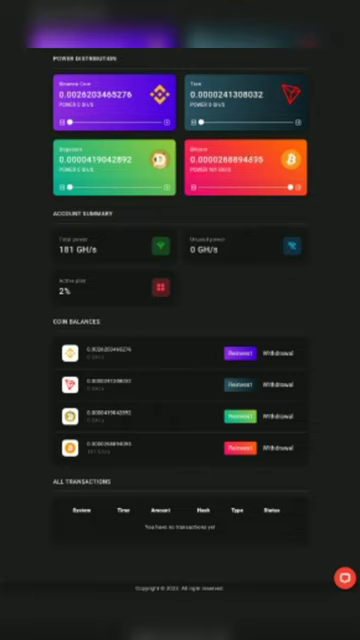
pyautogui.moveTo(278, 187); pyautogui.dragTo(157, 215)
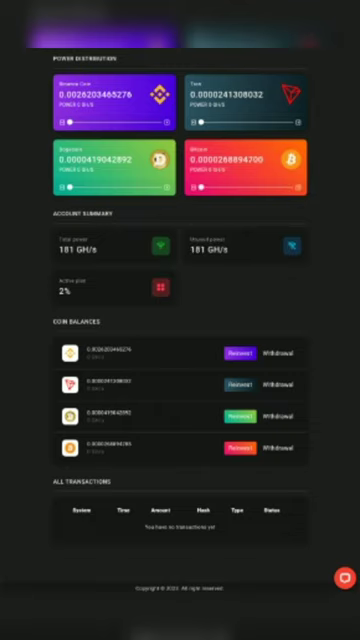
pyautogui.moveTo(70, 122); pyautogui.dragTo(97, 122)
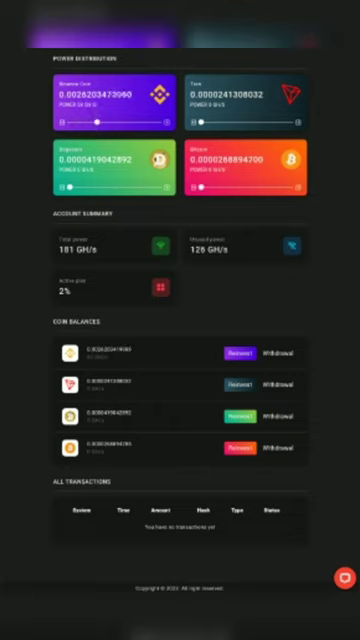
pyautogui.moveTo(205, 122); pyautogui.dragTo(216, 122)
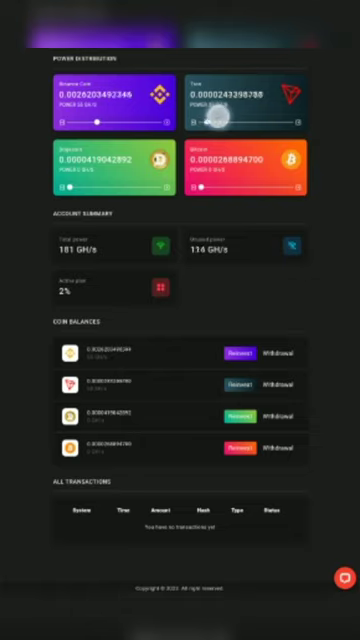